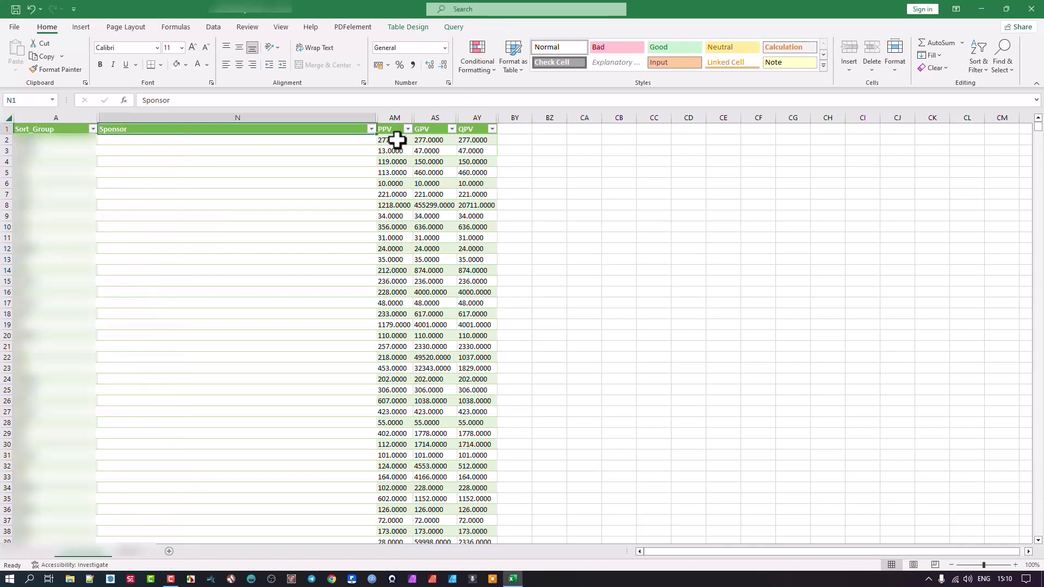
Check the number formats offered for the GPV value in cell AS4 without applying one.
left_click(404, 162)
left_click(428, 164)
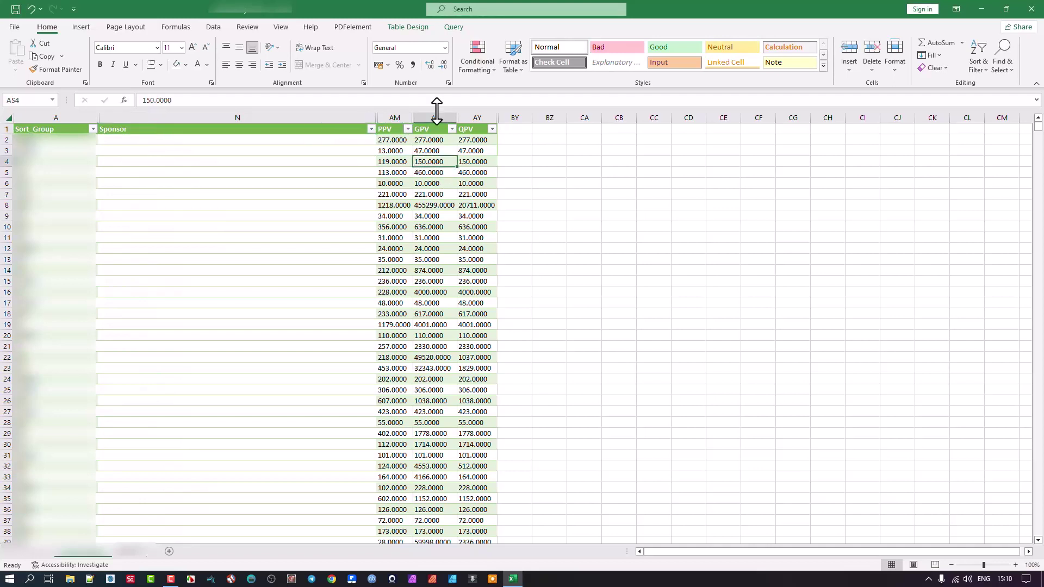
left_click(445, 51)
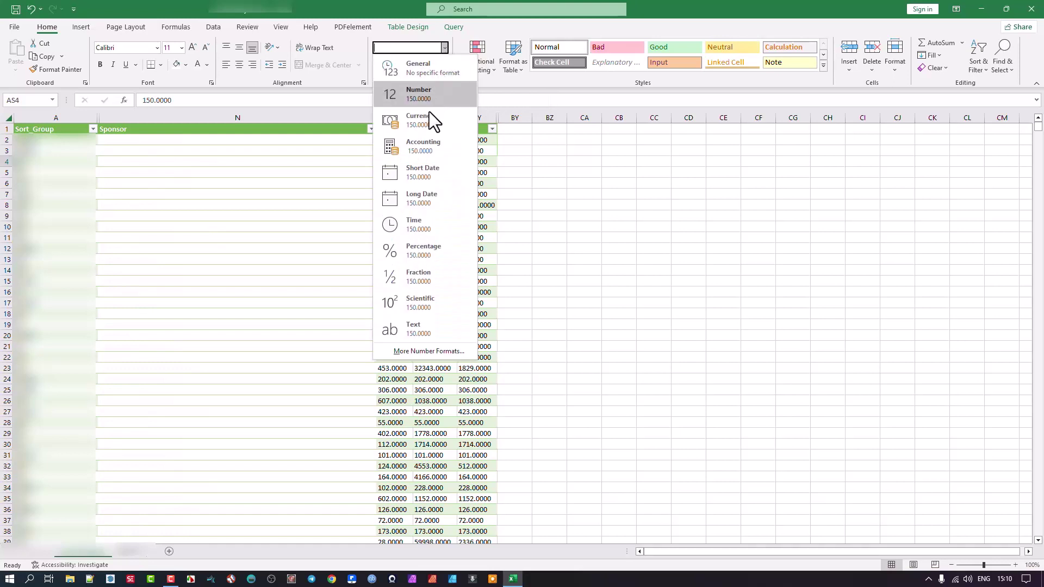
left_click(484, 25)
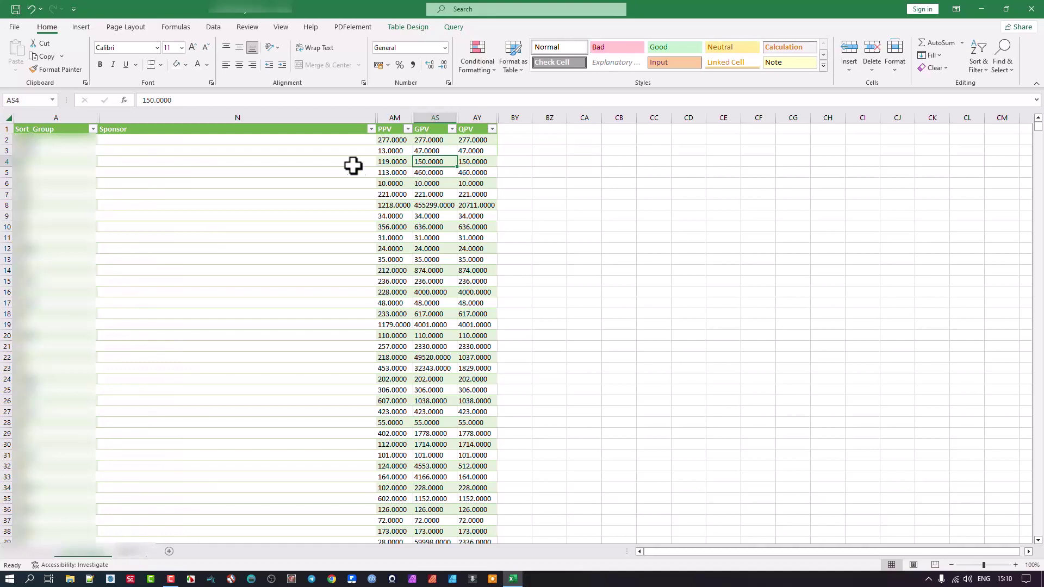
Start Text to Columns on the whole PPV column with the Fixed width data type and proceed to the column data format settings.
left_click(402, 142)
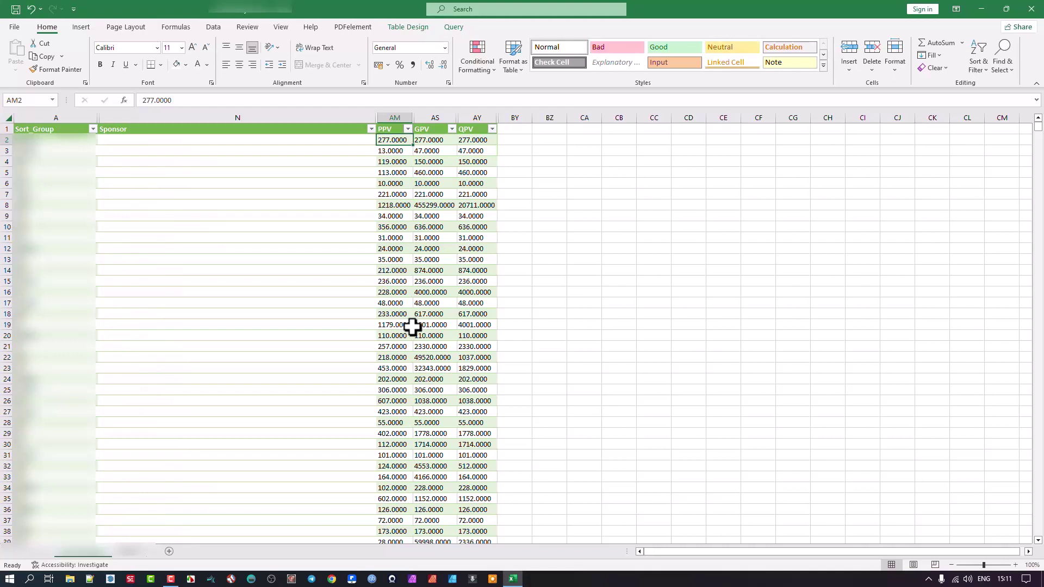
left_click(394, 118)
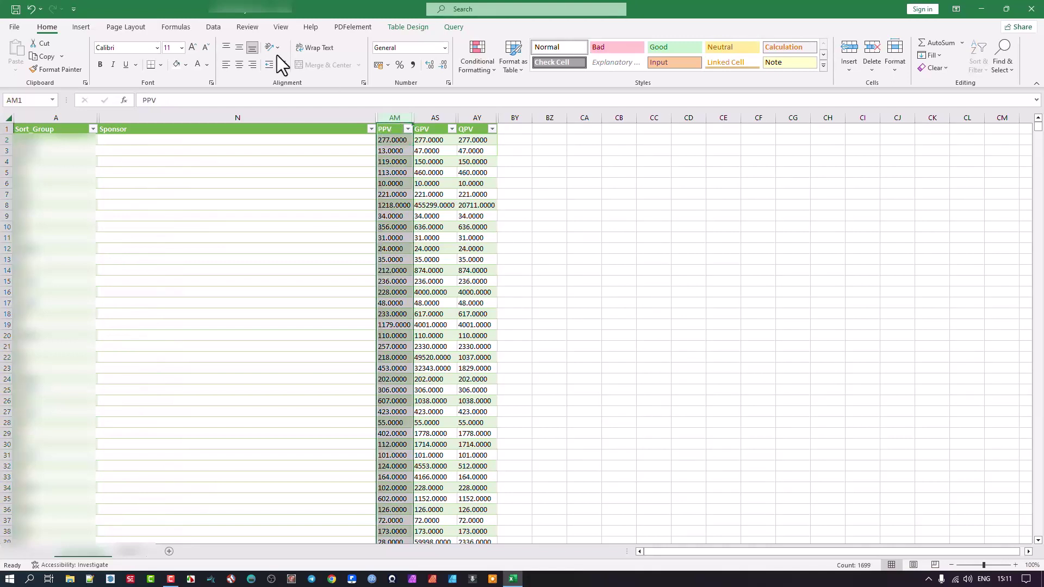
left_click(213, 27)
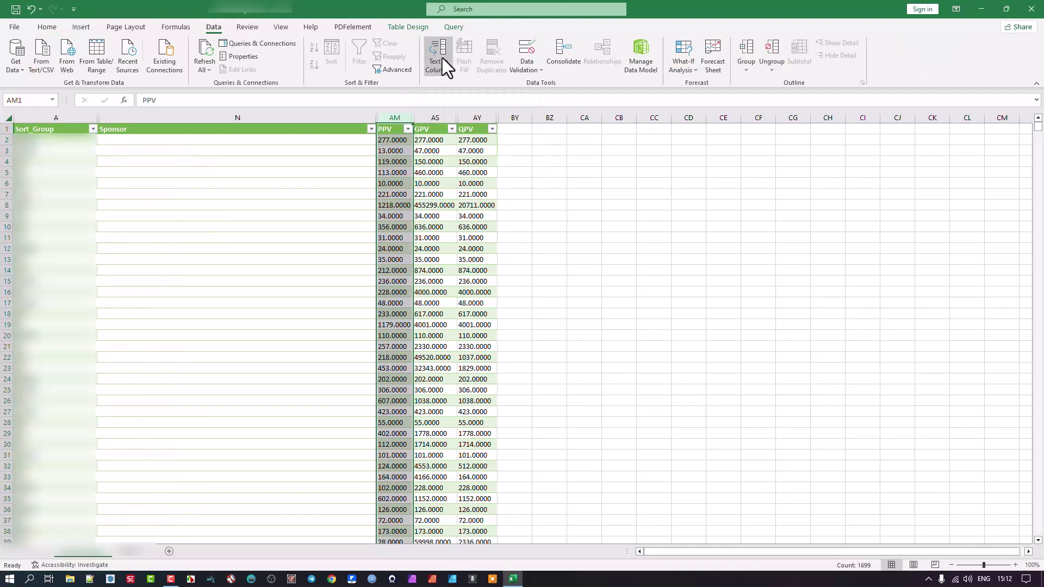
left_click(442, 57)
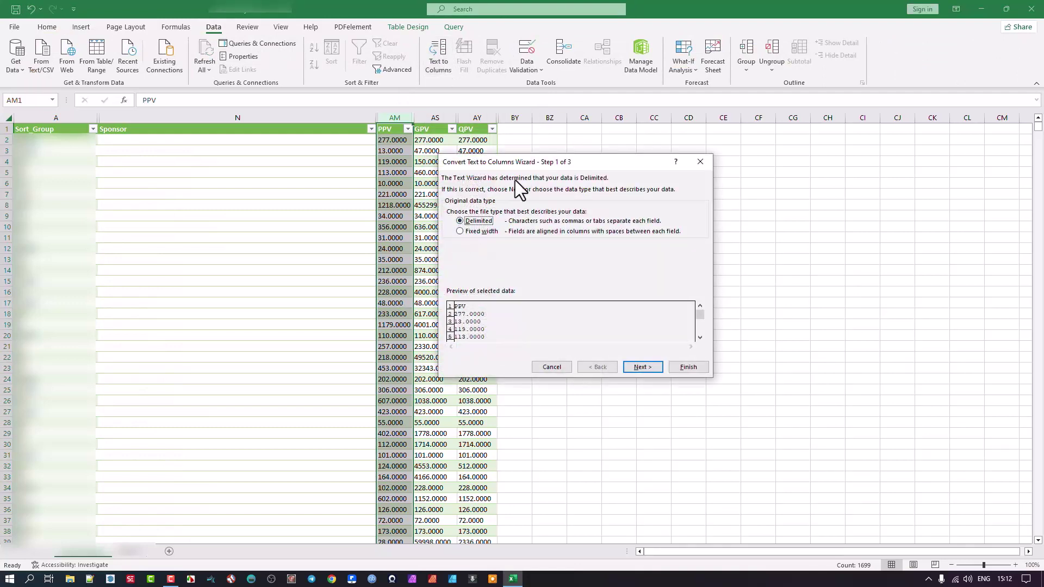
left_click_drag(515, 166, 595, 138)
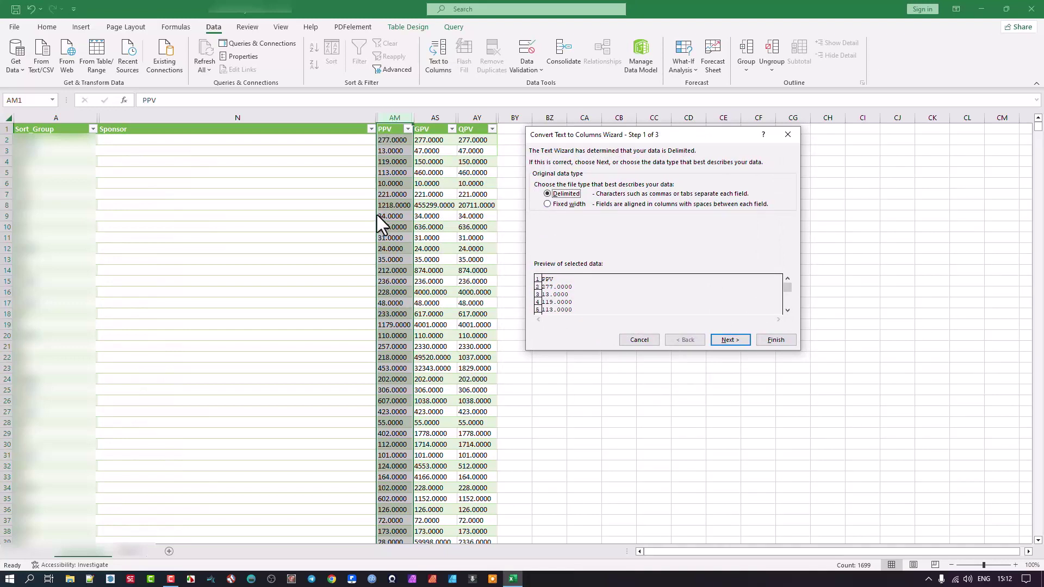
left_click(548, 205)
left_click(731, 341)
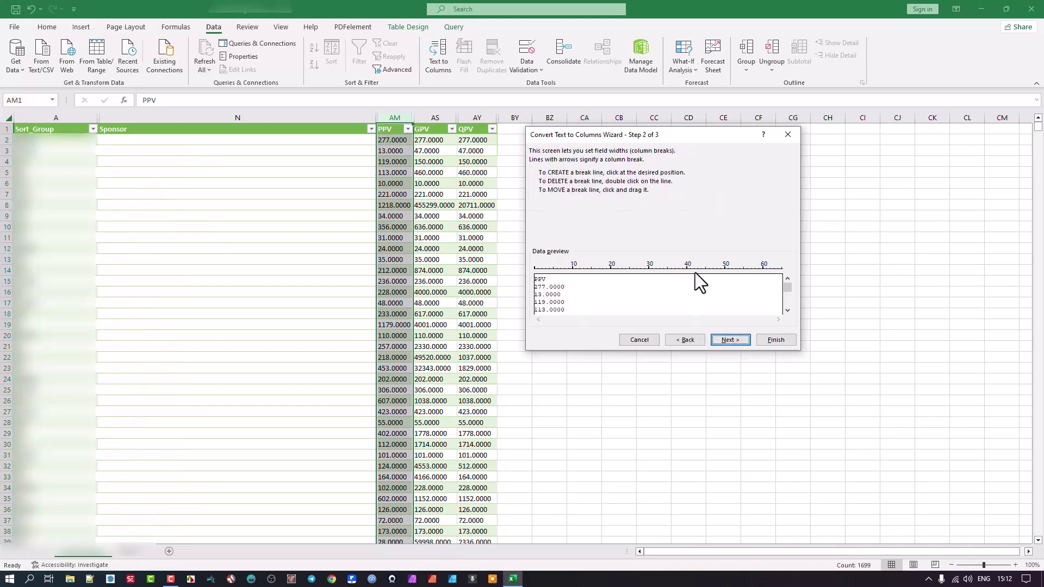
left_click(730, 340)
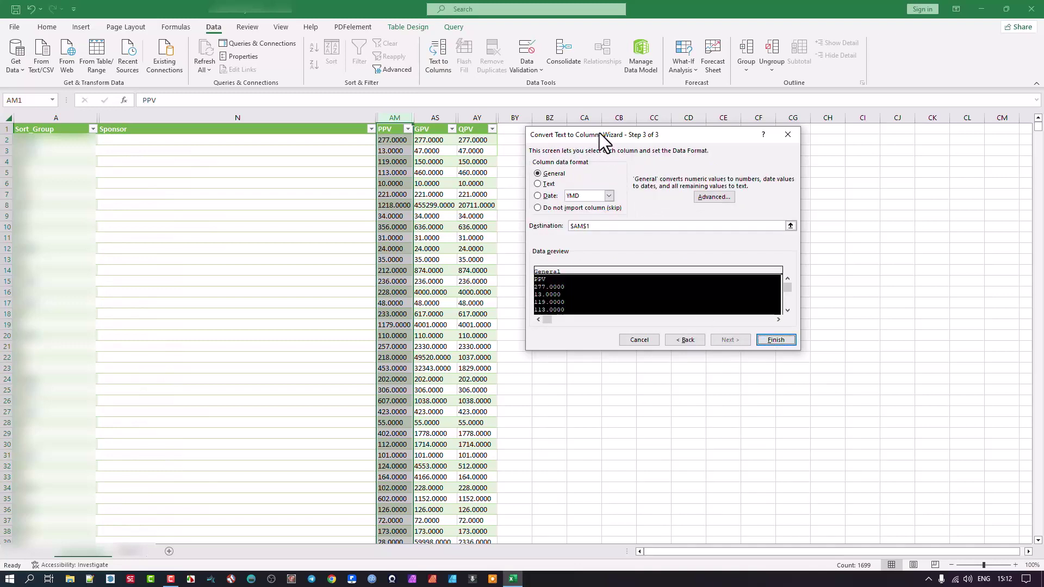
Set the decimal separator to a period in the advanced text import settings and complete the PPV column conversion.
left_click(718, 199)
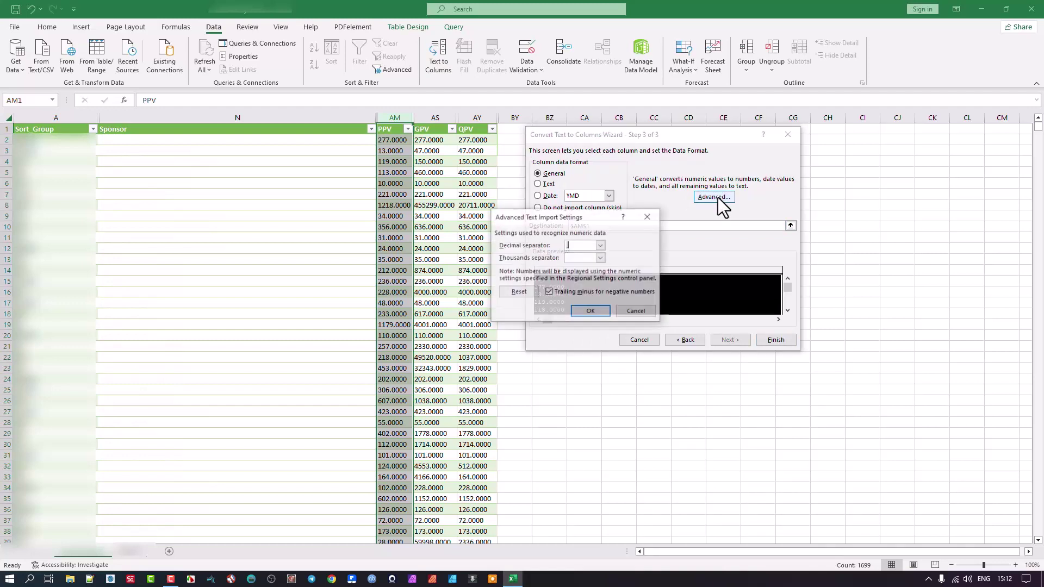
left_click_drag(540, 220, 562, 196)
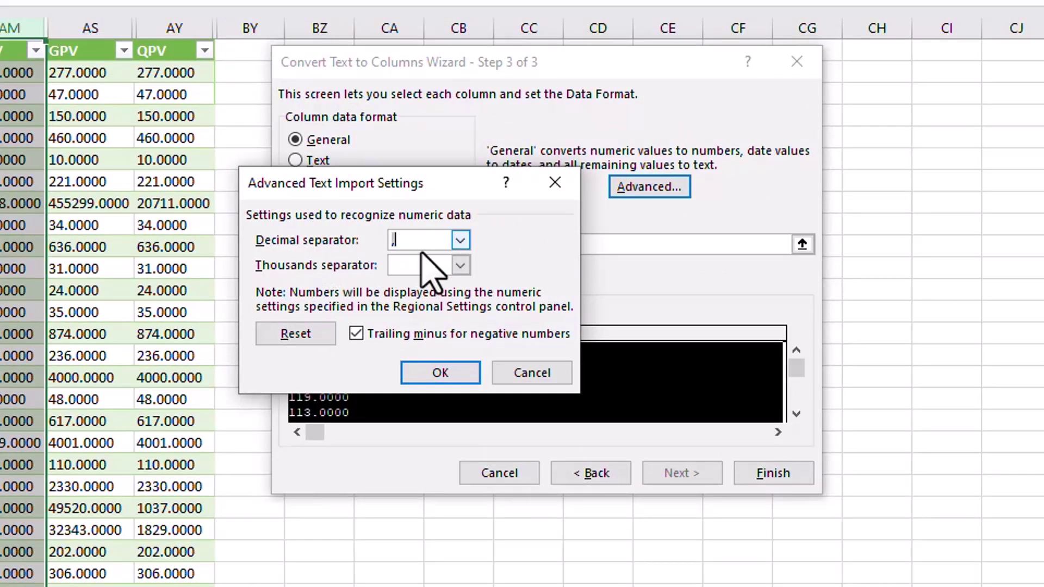
left_click(416, 245)
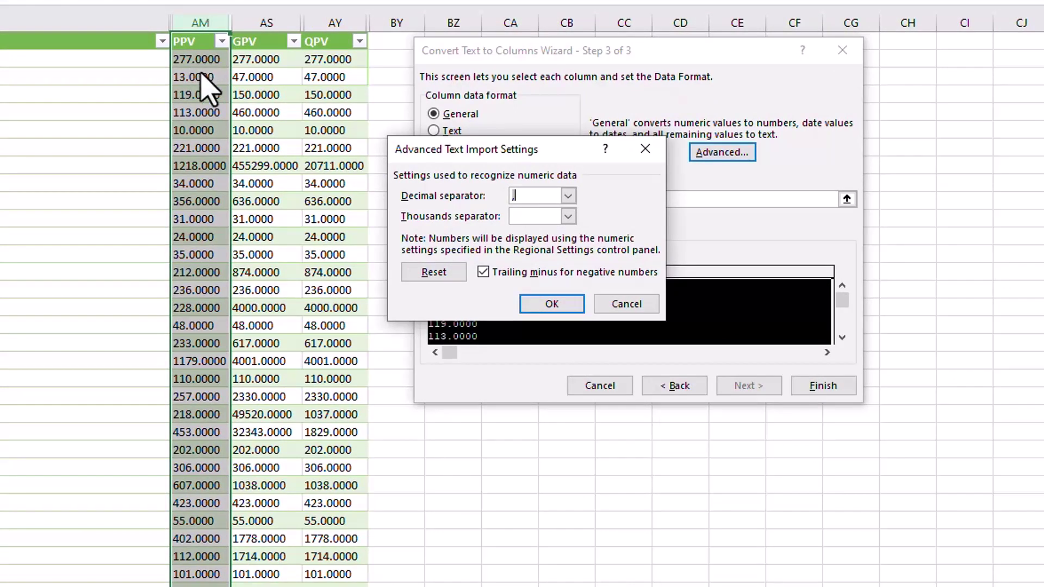
left_click(568, 195)
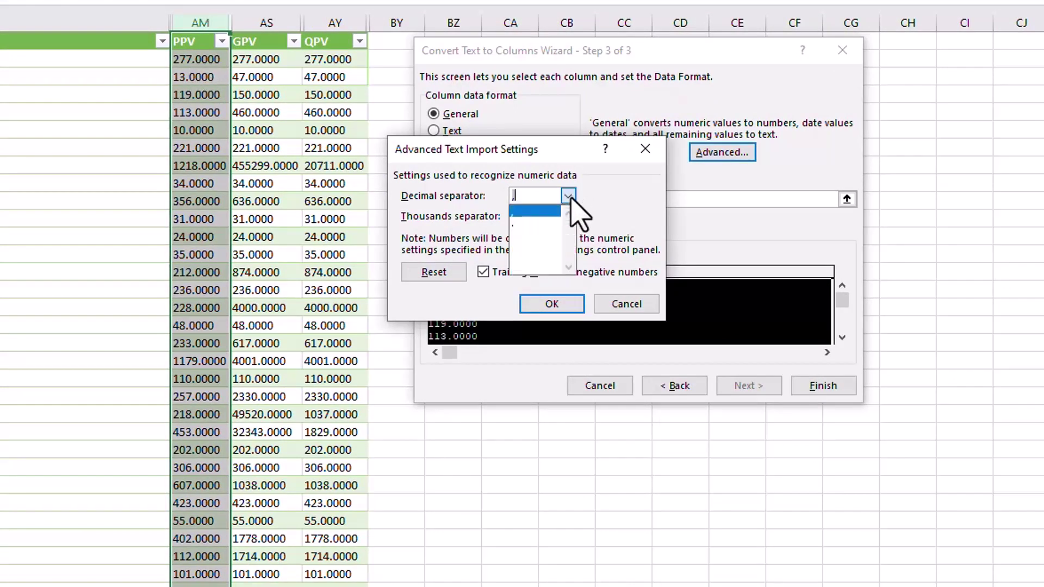
left_click(526, 227)
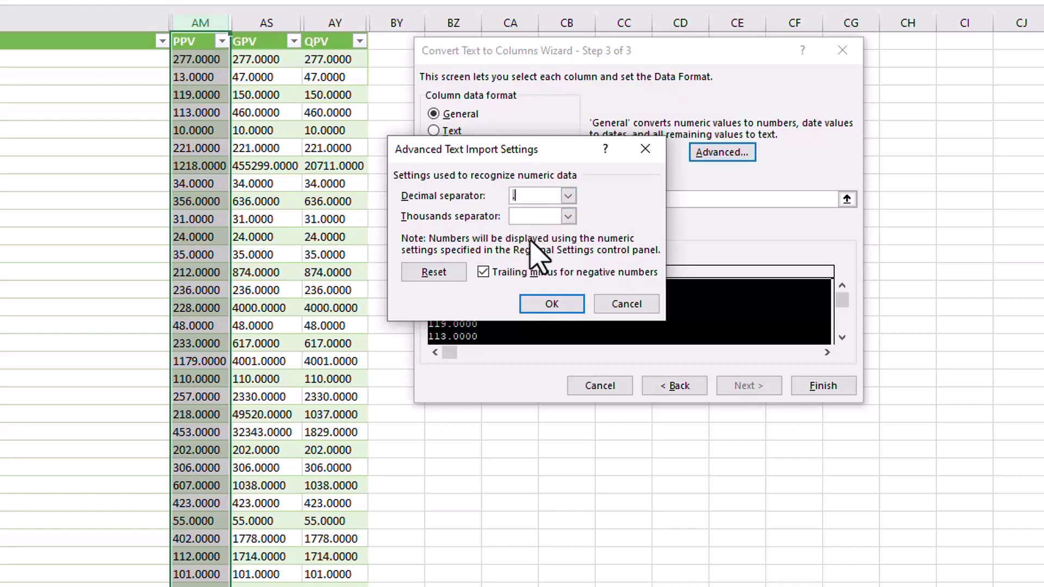
left_click(552, 303)
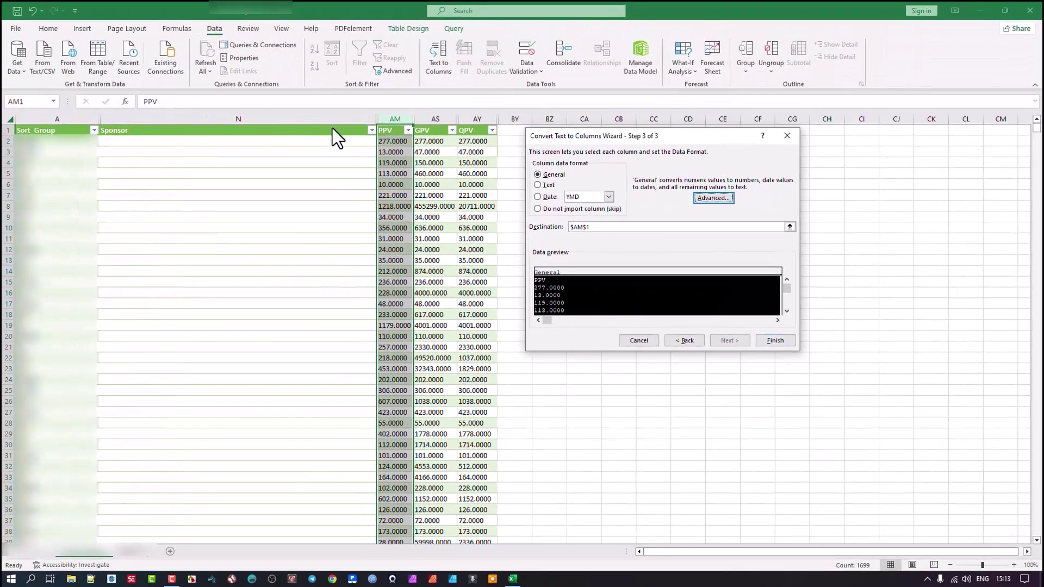
left_click(780, 342)
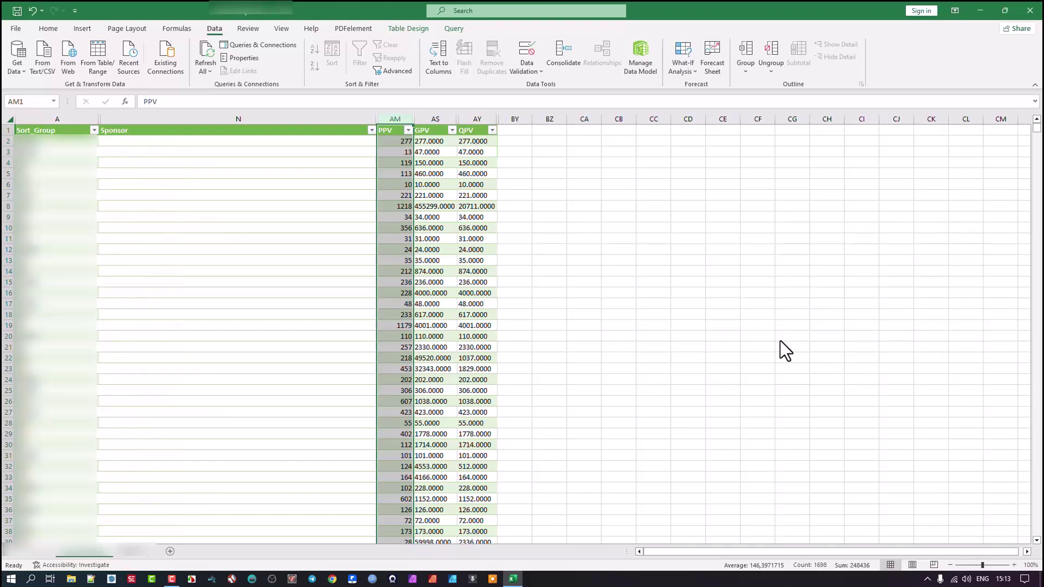
Try four decimal places on the first PPV value in AM2 and reduce it back to zero decimals.
left_click(398, 143)
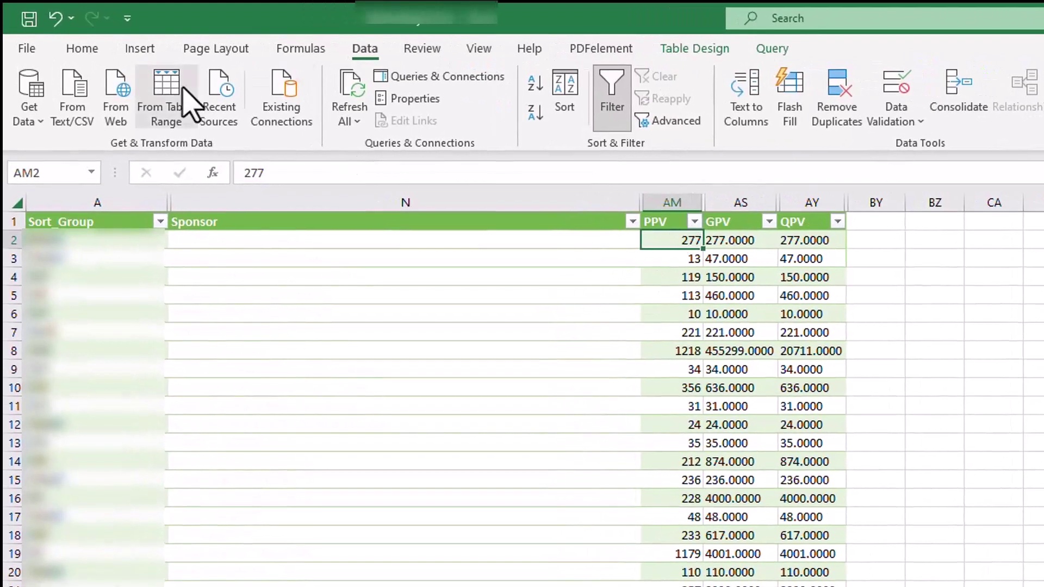
left_click(82, 48)
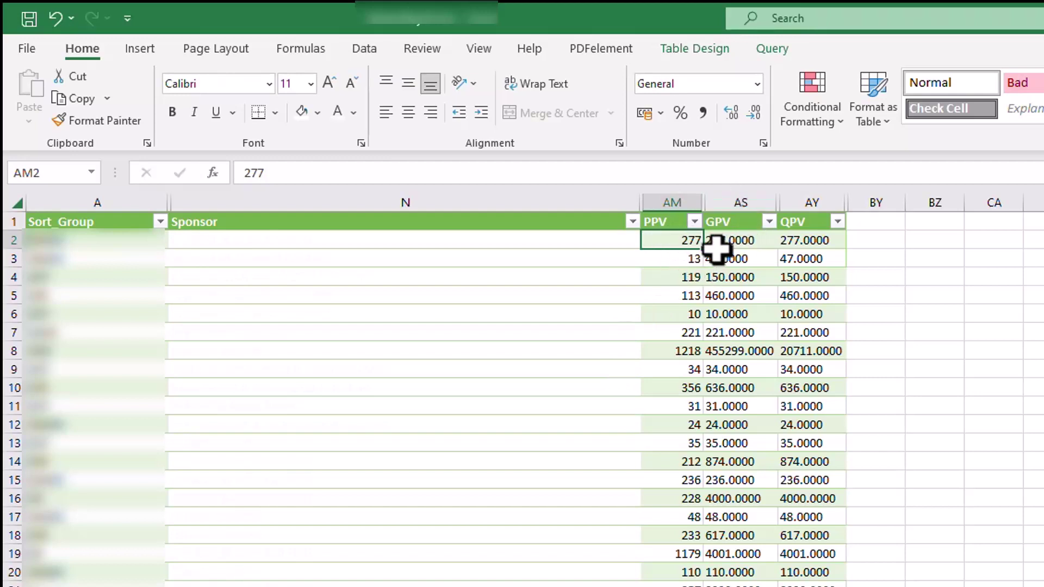
left_click(734, 114)
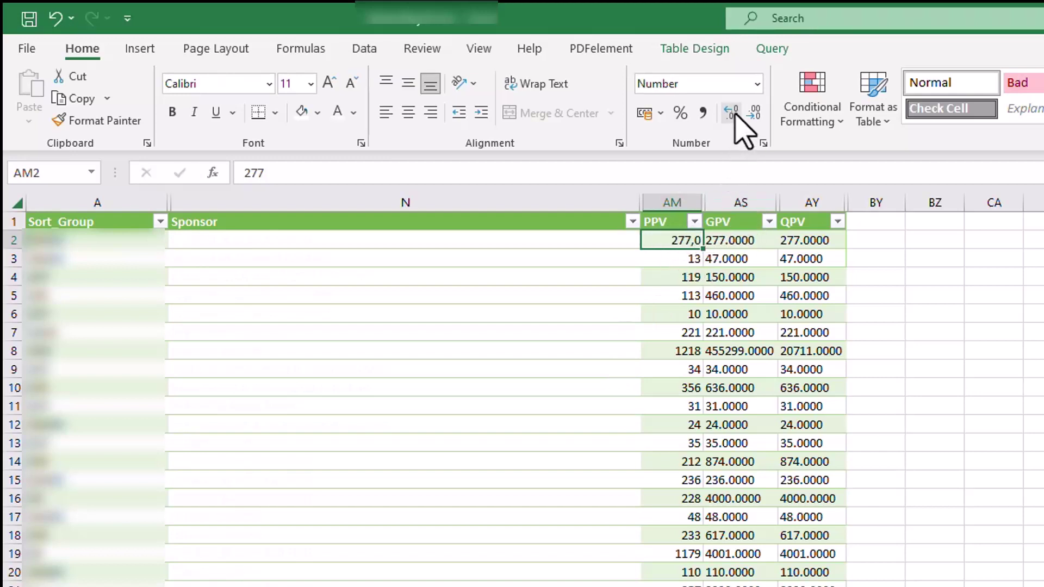
left_click(733, 113)
left_click(732, 113)
left_click(732, 113)
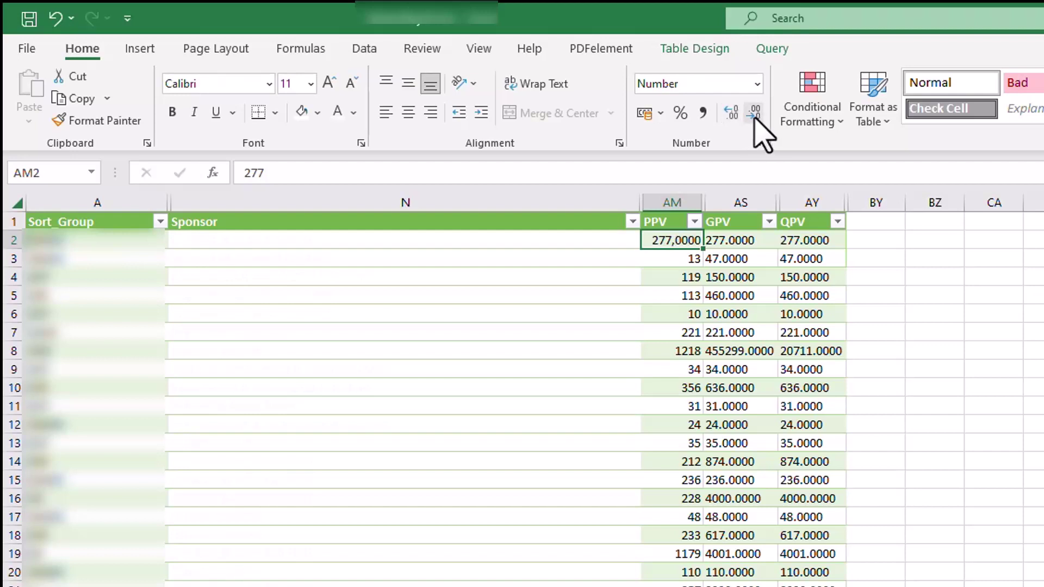
left_click(754, 115)
left_click(754, 116)
left_click(754, 115)
left_click(754, 115)
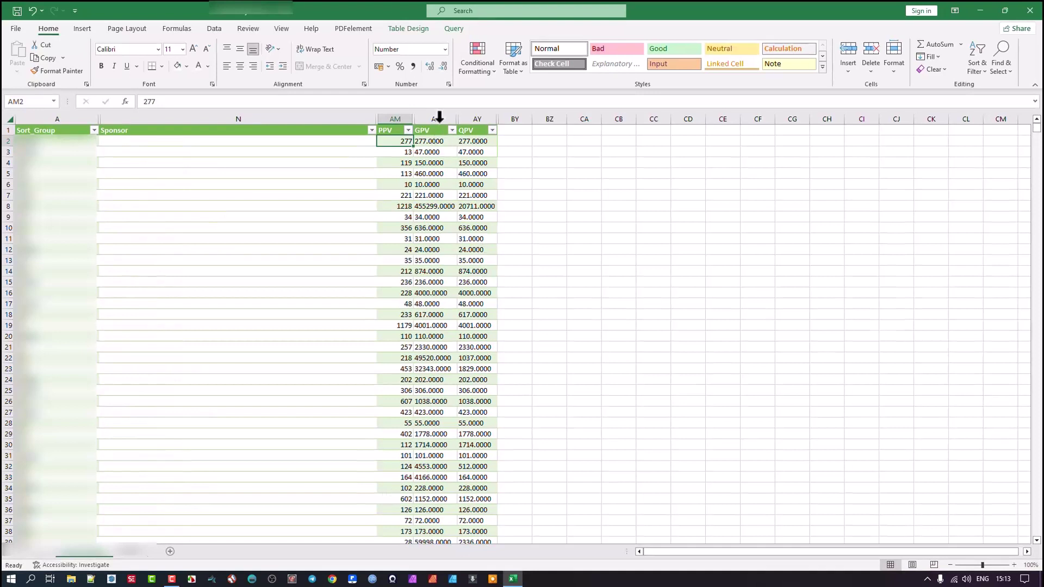
Convert the GPV column to numbers using Text to Columns with fixed width and a period as the decimal separator.
left_click(438, 115)
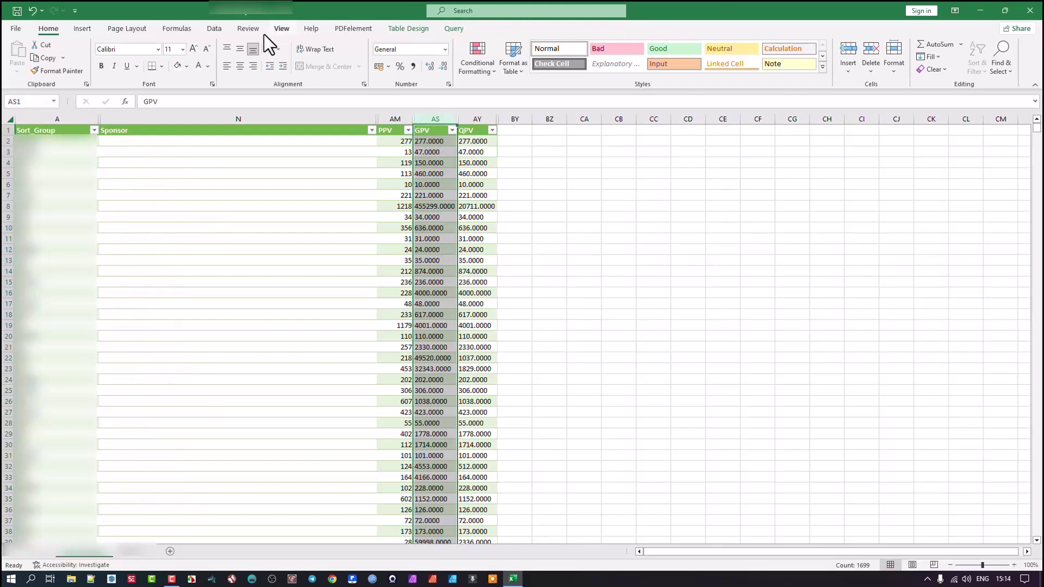
left_click(214, 29)
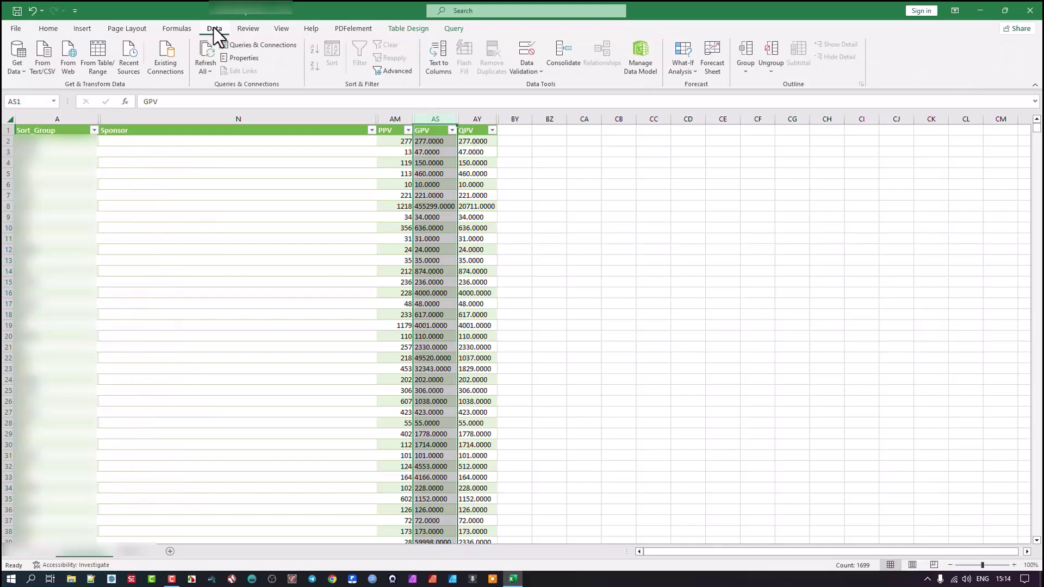
left_click(431, 60)
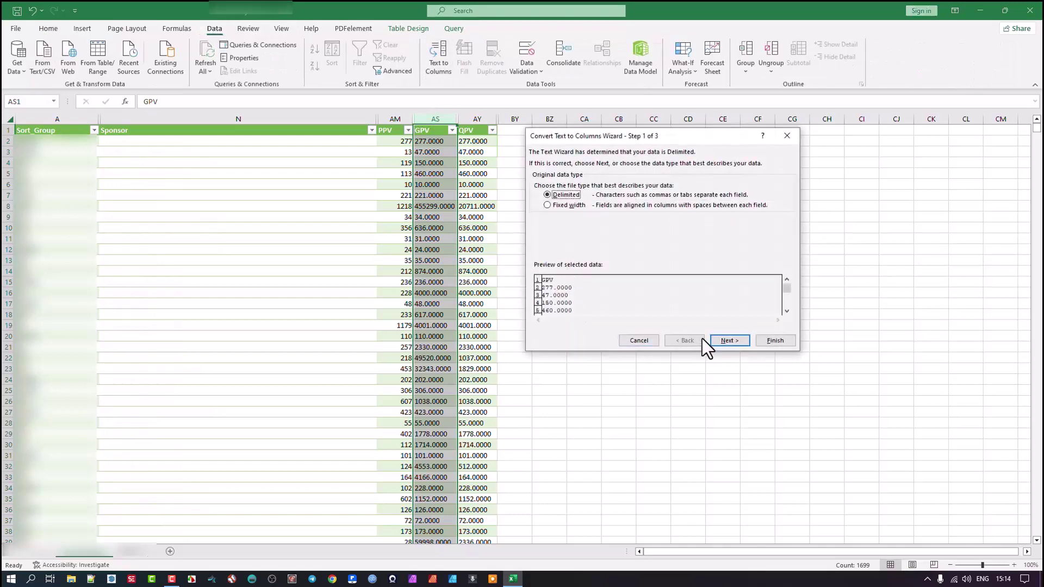
left_click(725, 338)
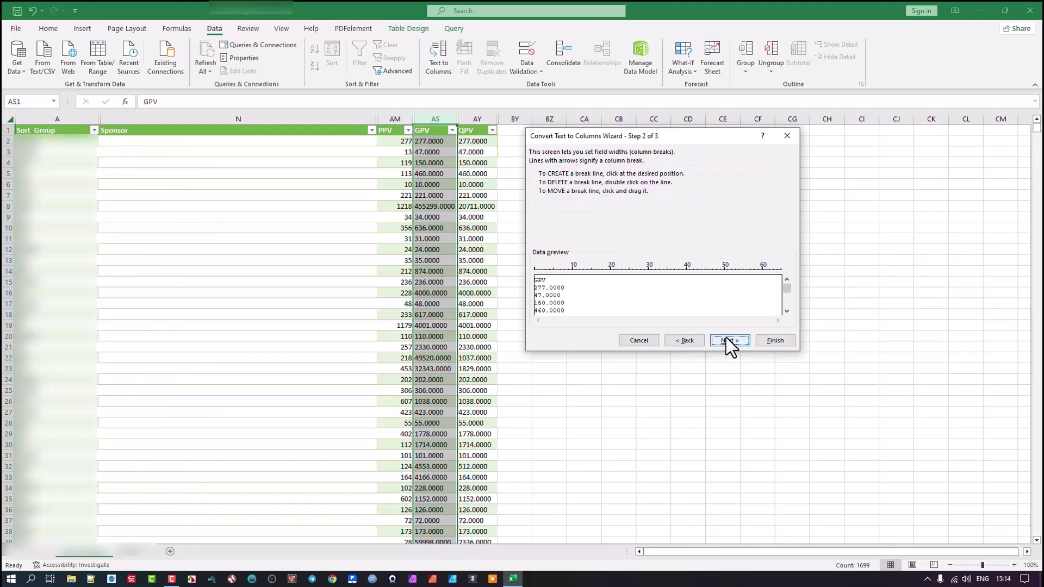
left_click(727, 338)
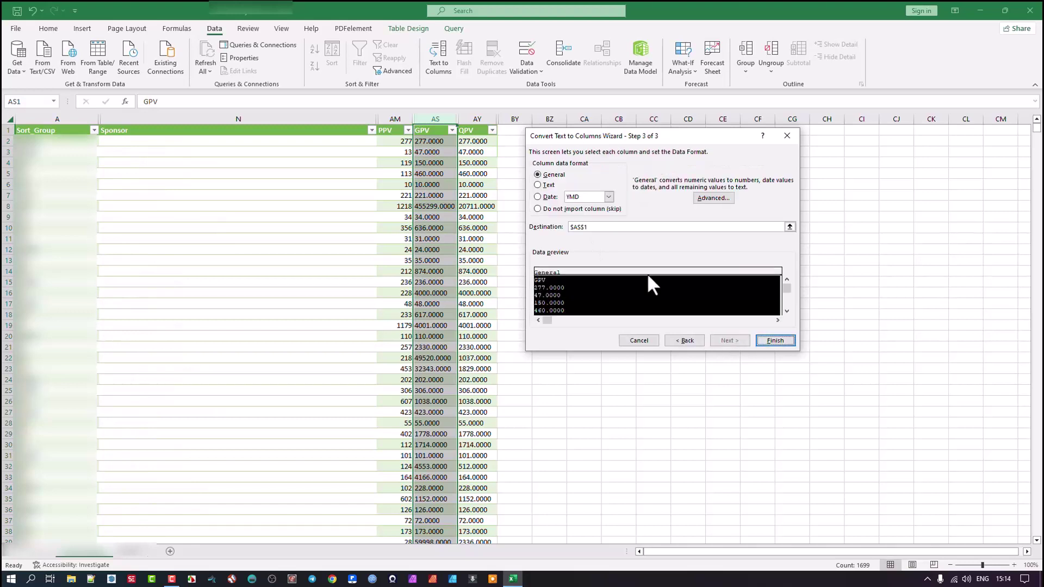
left_click(711, 198)
left_click(688, 218)
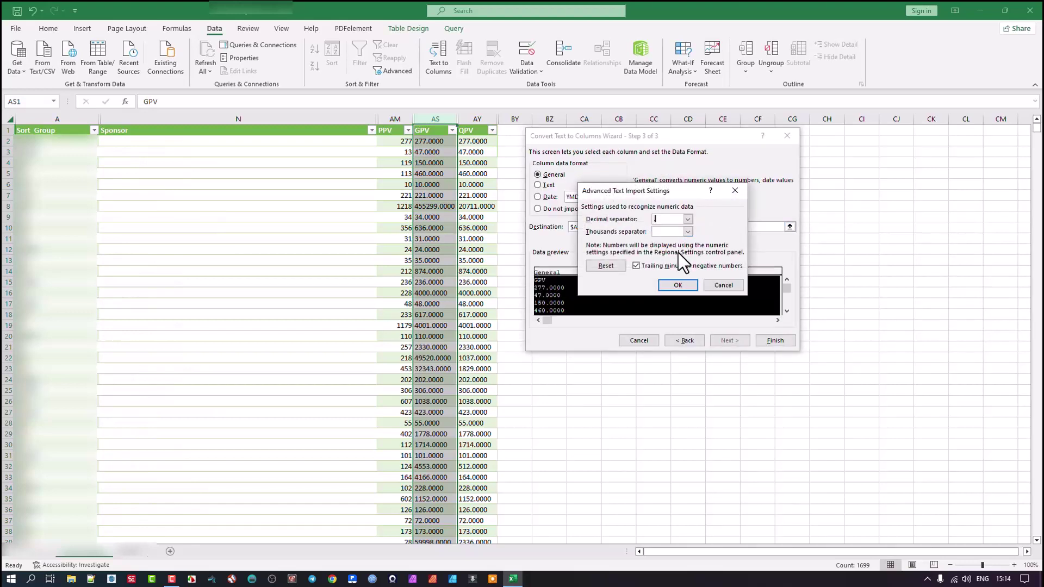
left_click(678, 285)
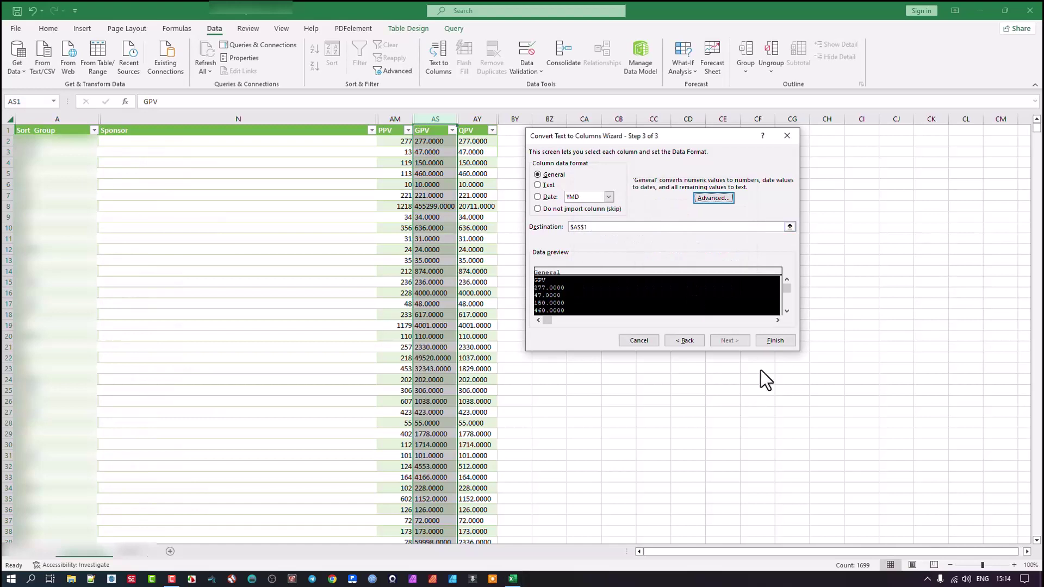
left_click(776, 340)
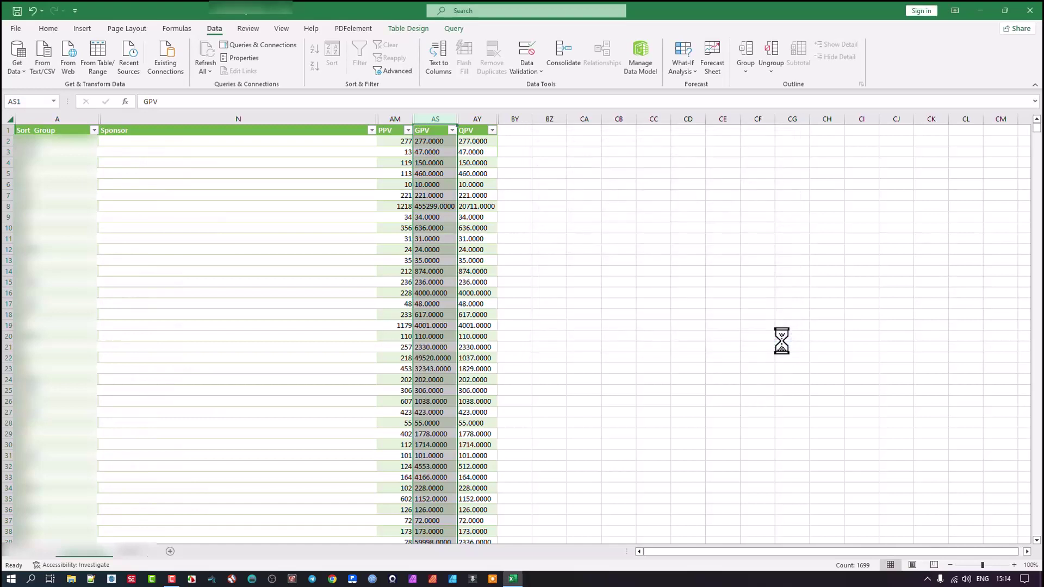
Convert the QPV column to numbers using Text to Columns with fixed width and a period as the decimal separator.
left_click(474, 116)
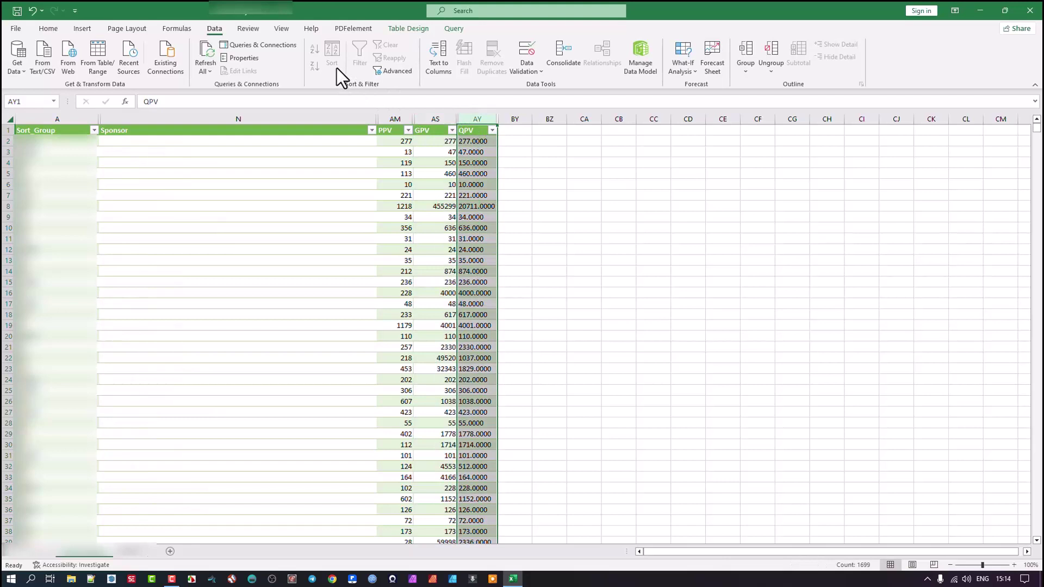
left_click(439, 57)
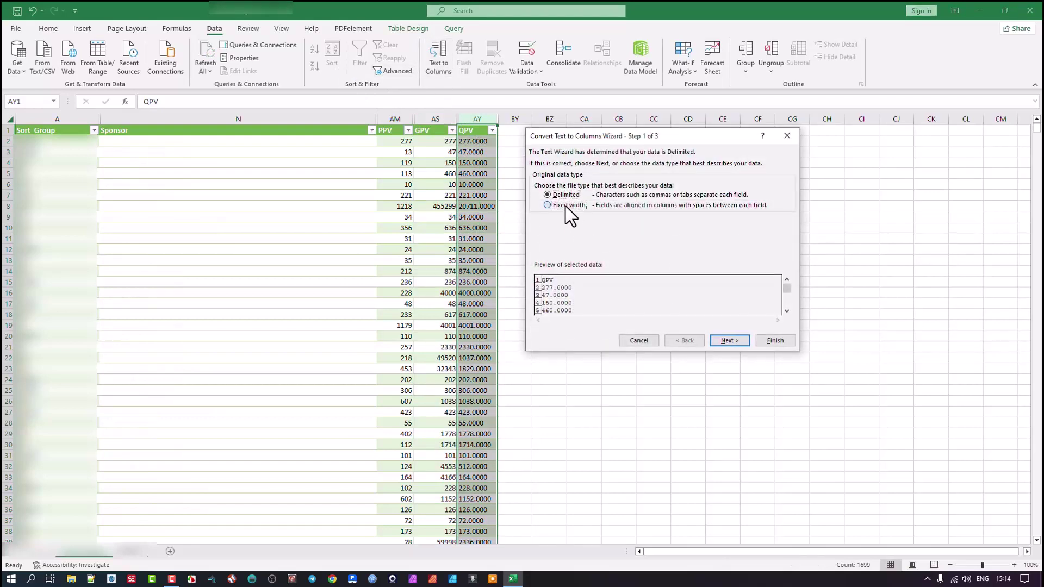
left_click(737, 341)
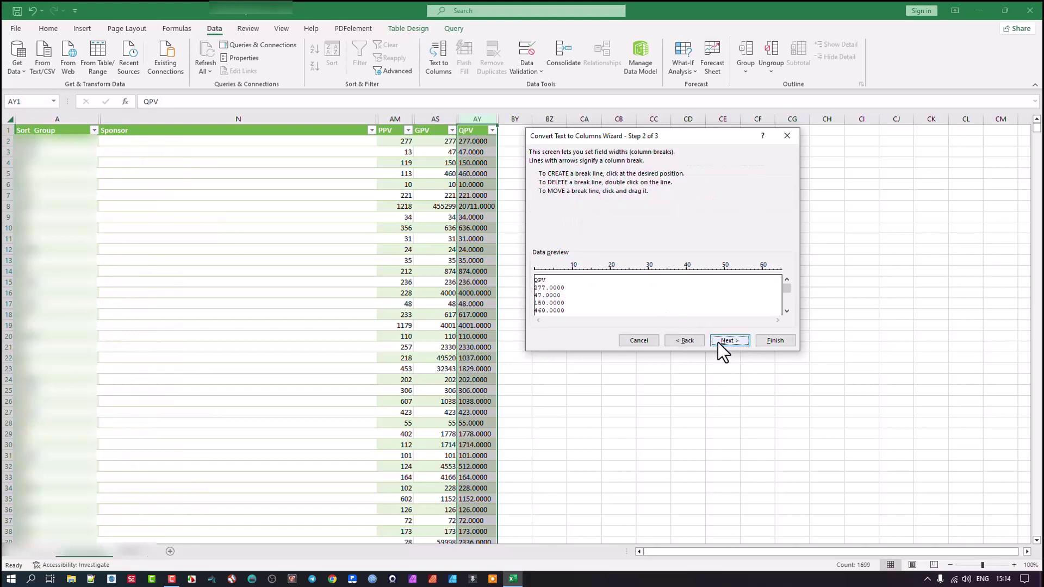
left_click(726, 340)
left_click(708, 199)
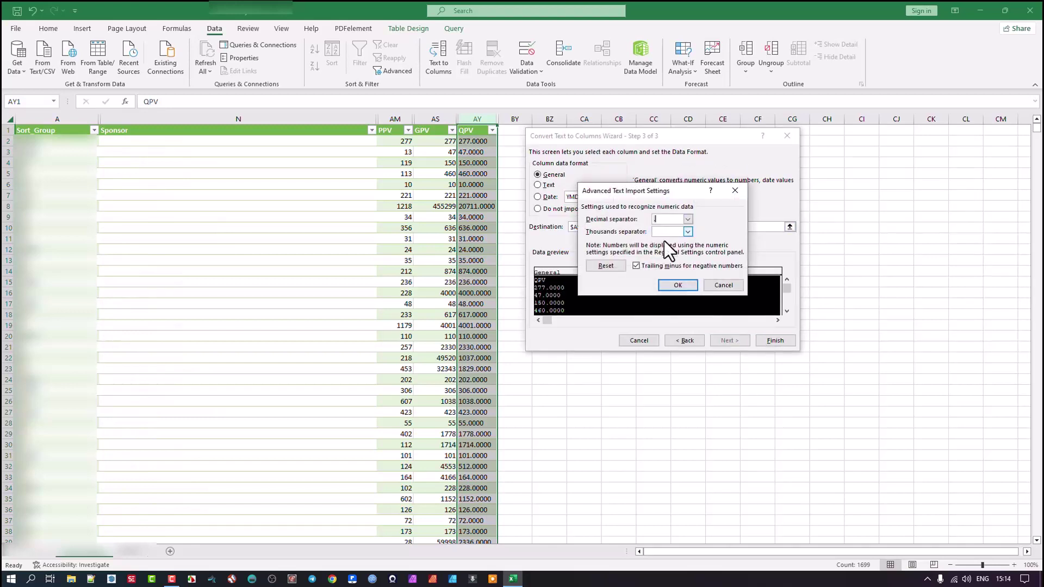
left_click(677, 286)
left_click(774, 342)
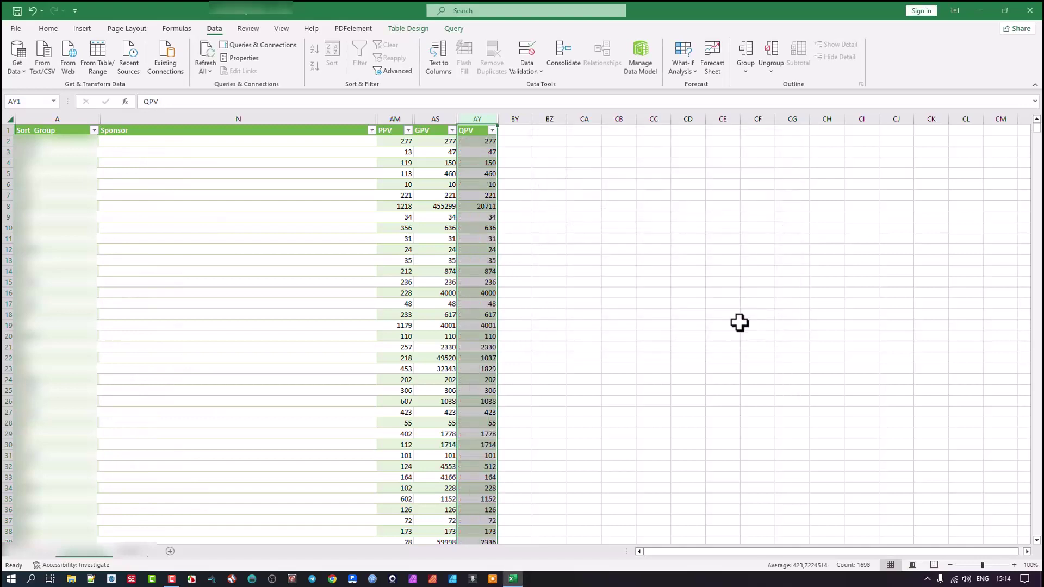
Filter the QPV column with a number filter for values greater than or equal to 4000.
left_click(485, 224)
left_click(482, 151)
left_click(488, 175)
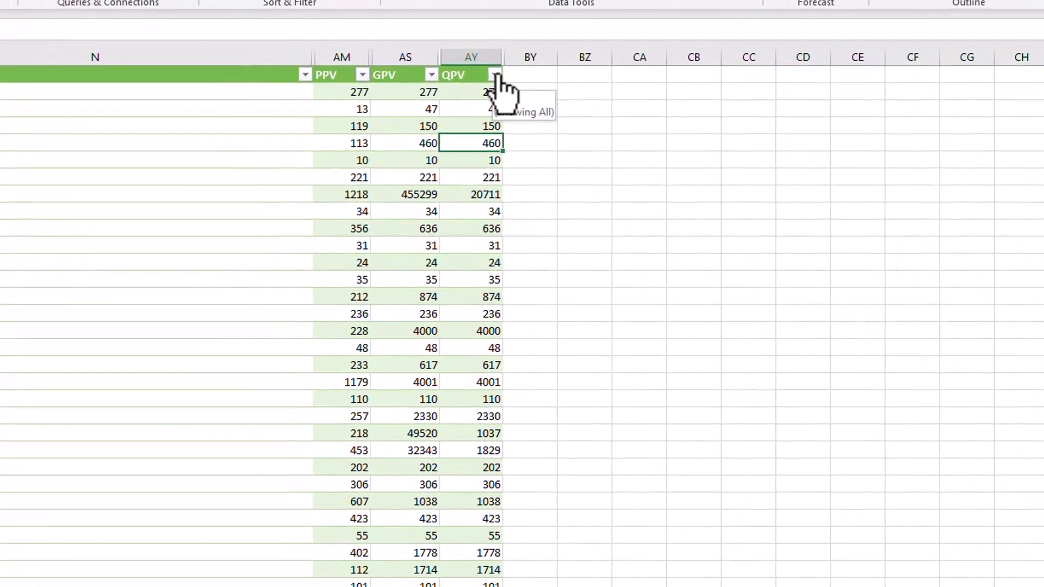
left_click(494, 75)
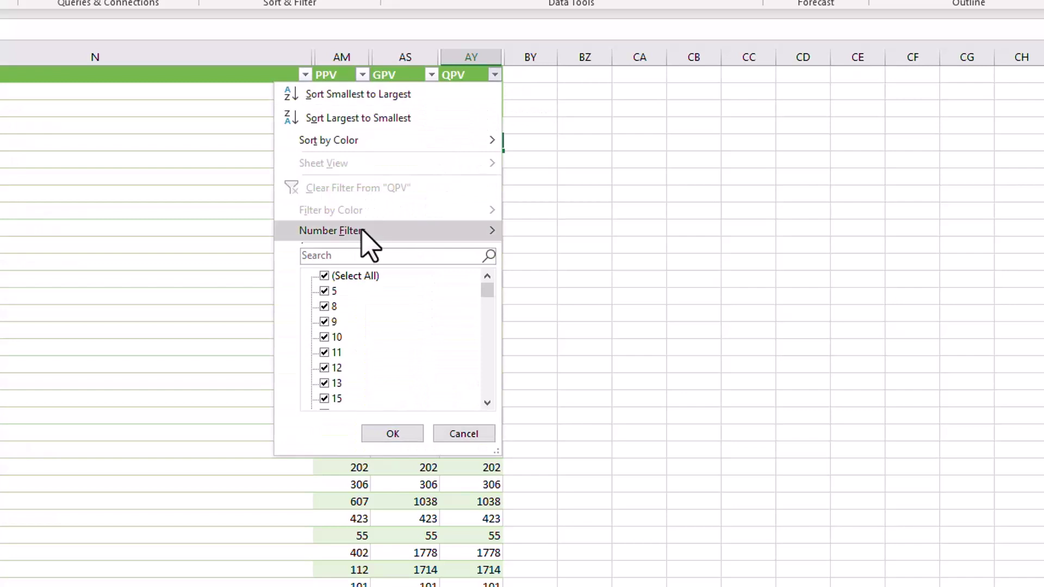
mouse_move(363, 229)
left_click(597, 315)
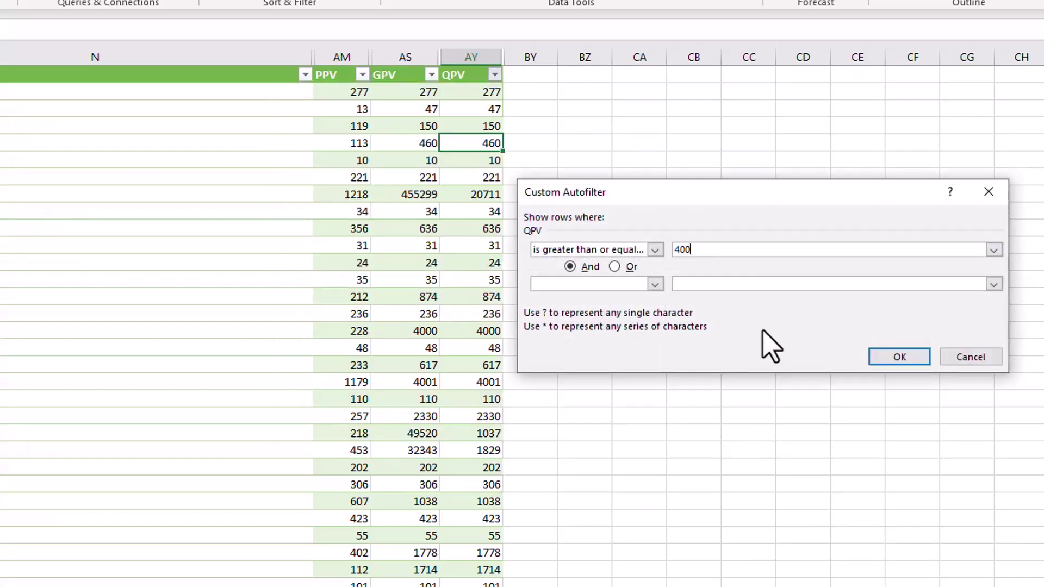
left_click(898, 357)
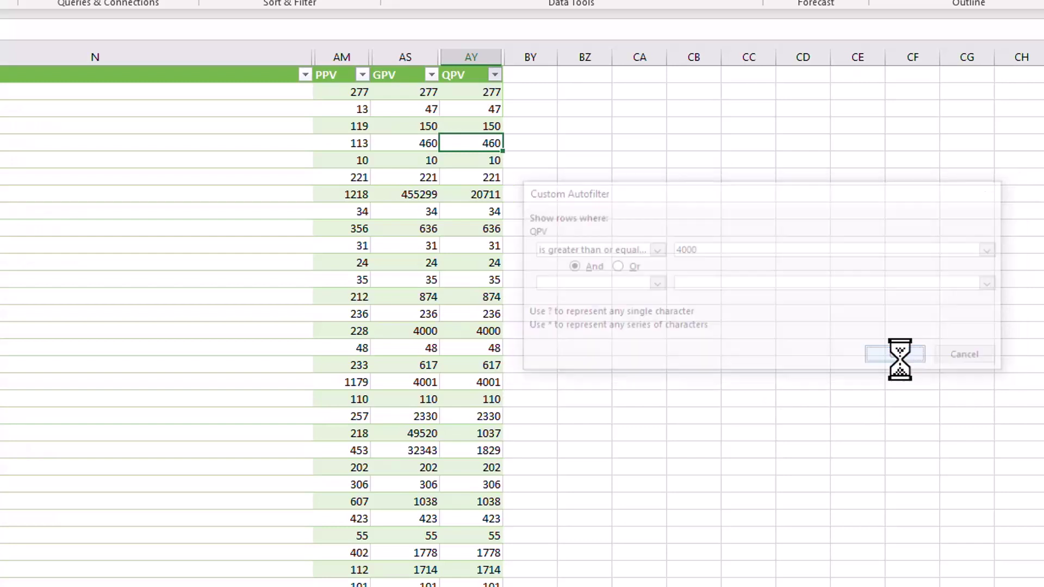